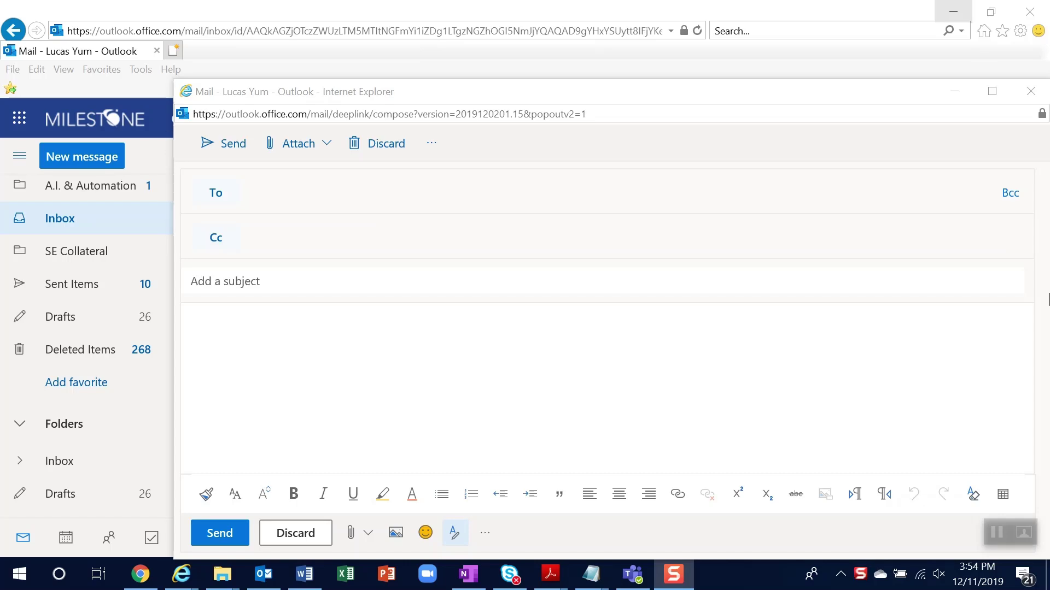
- Address a new email to the service desk with the subject 'password locked help'
left_click(812, 186)
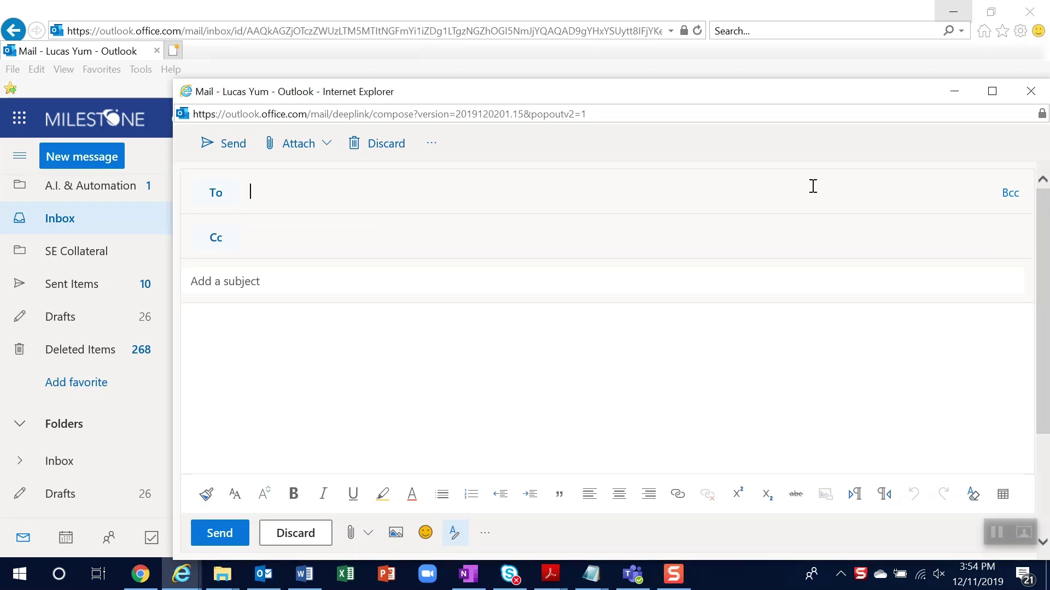
type("demo")
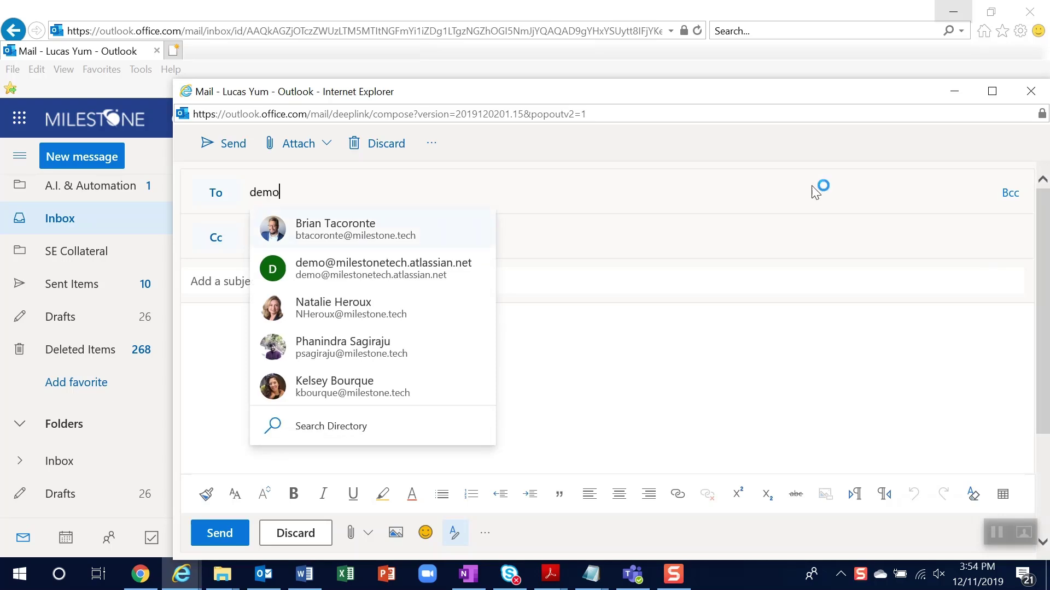
key("Return")
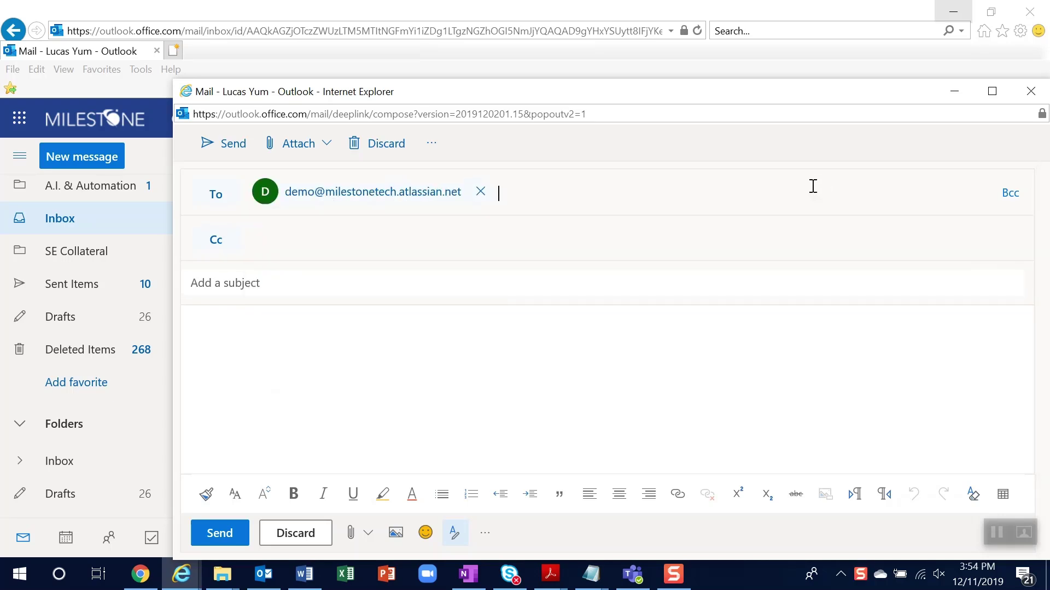
left_click(631, 287)
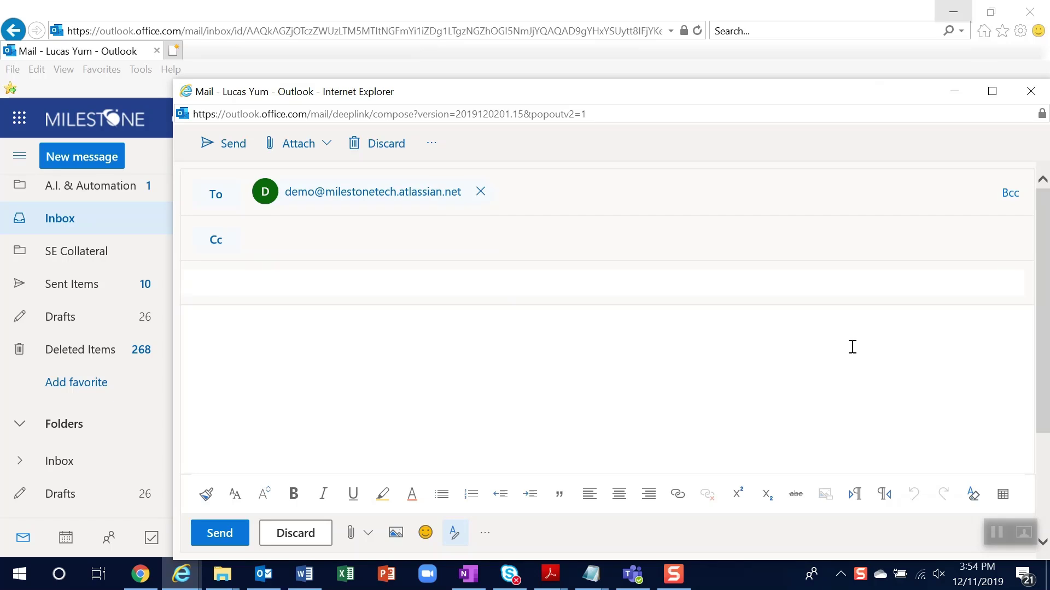
type("password ")
type("lock")
key("BackSpace")
key("BackSpace")
key("BackSpace")
type("locked hel")
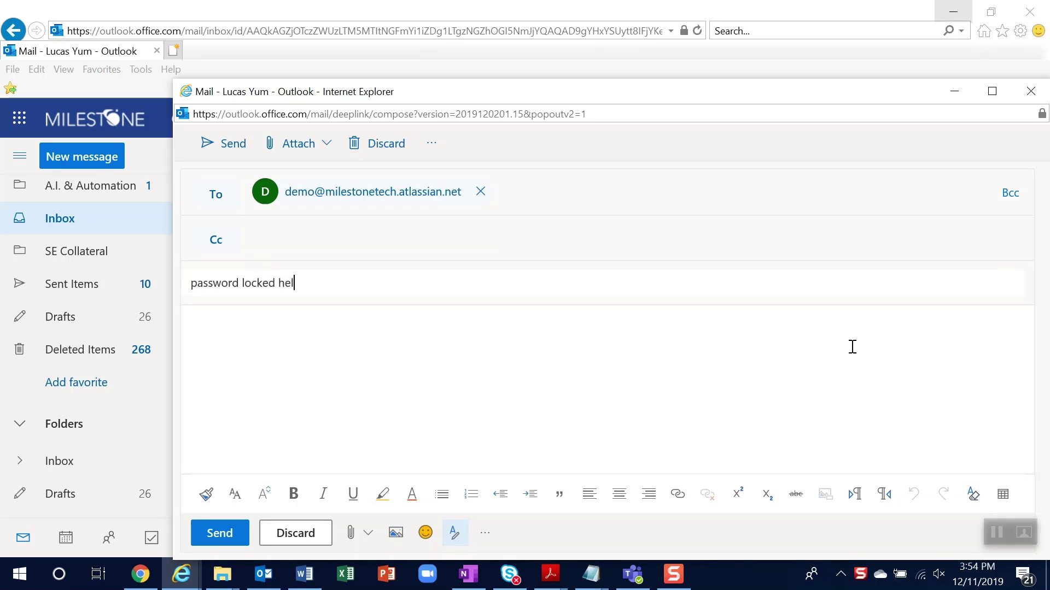
type("p")
- Paste the OneLogin password-reset request into the body and send the email
left_click(769, 363)
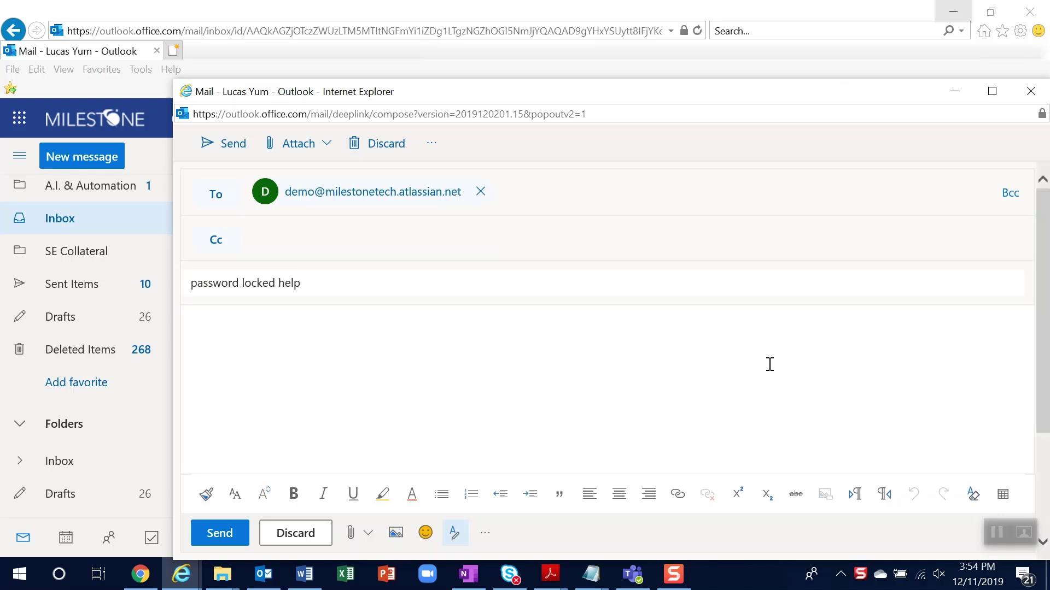
key("ctrl+v")
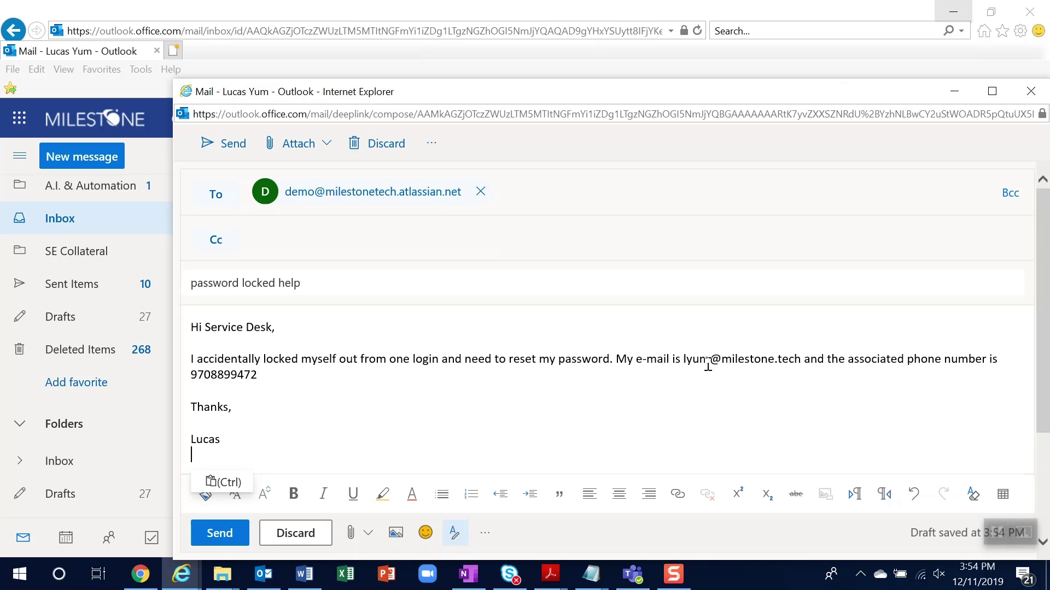
left_click(225, 537)
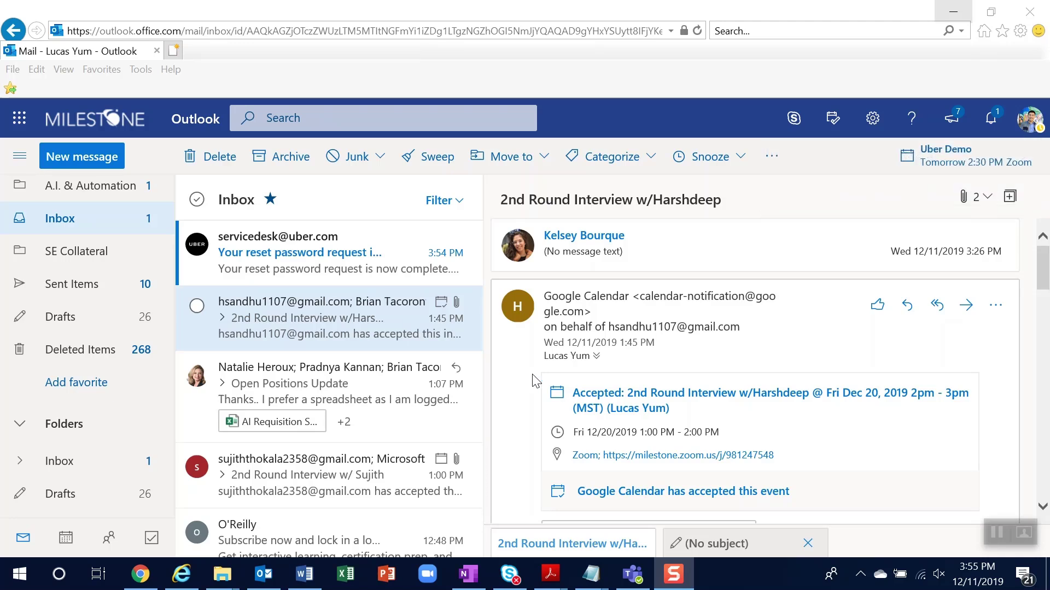
- Open the service desk's reset reply and follow its 'here' link to the OneLogin Reset Password page
left_click(295, 274)
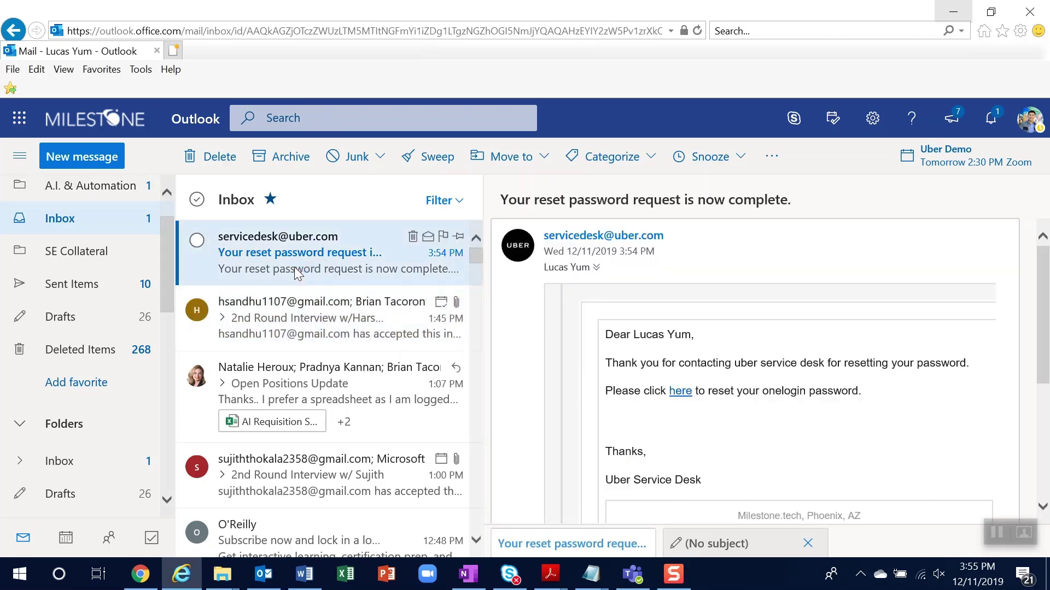
left_click(666, 385)
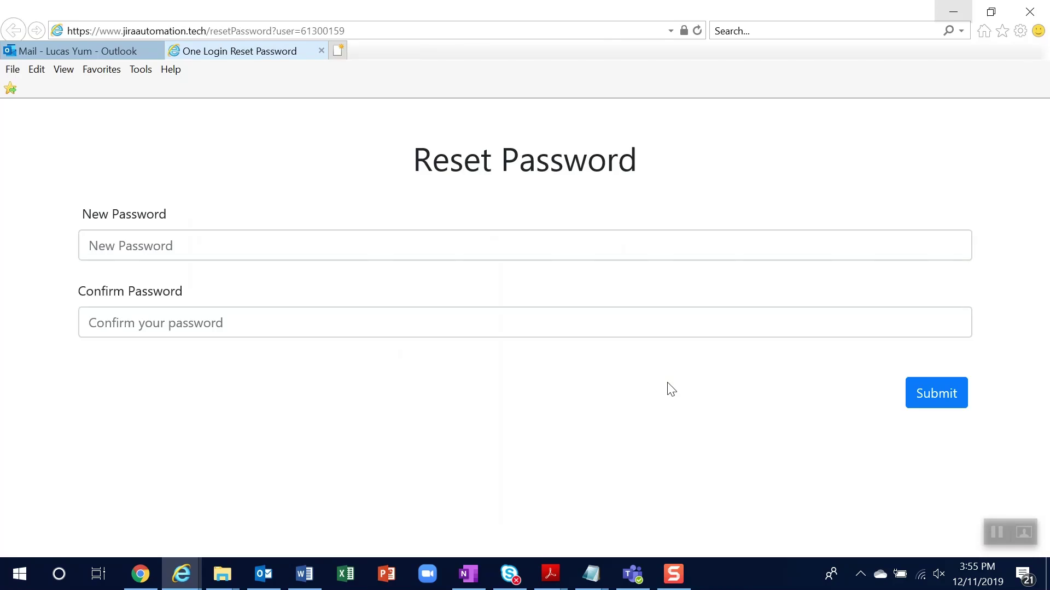
left_click(569, 248)
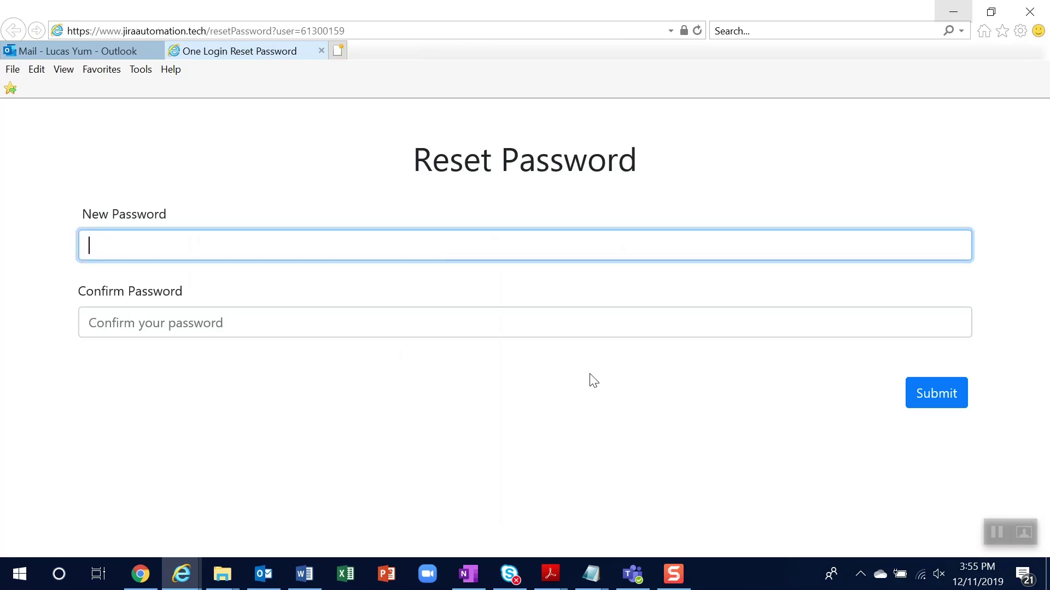
key("Tab")
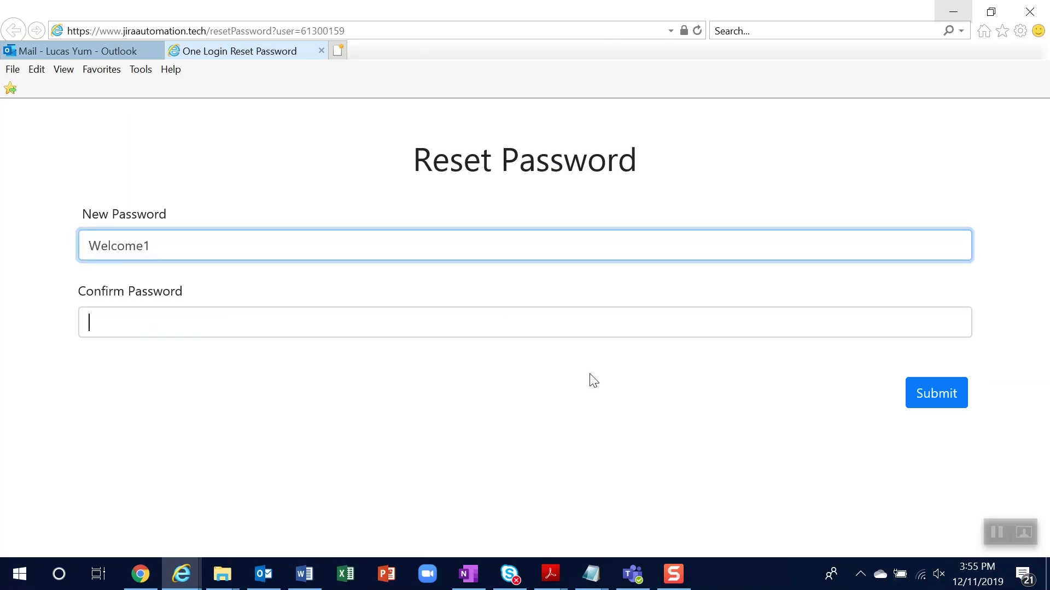
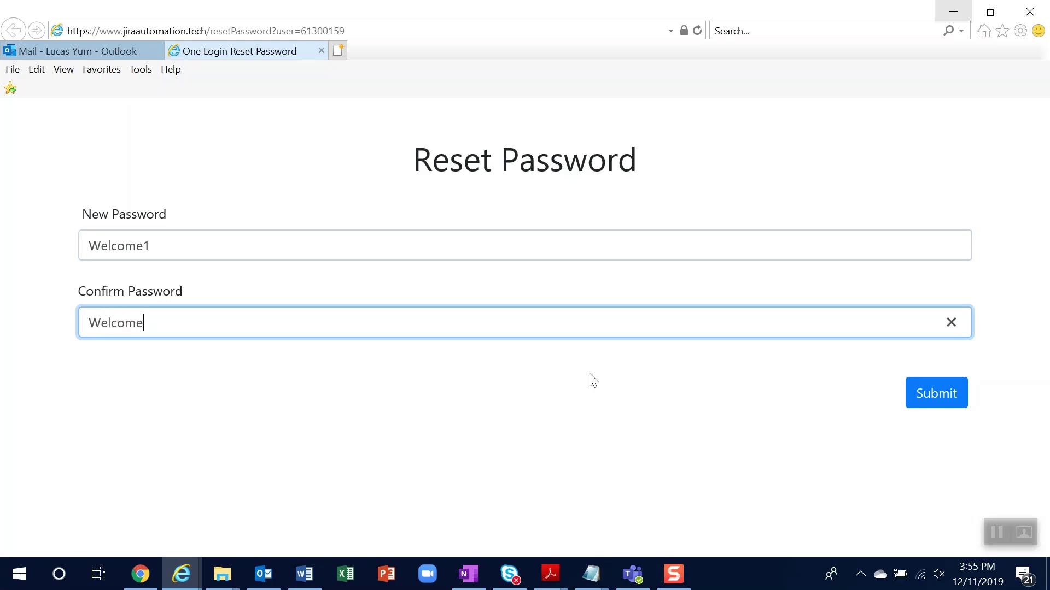
key("Return")
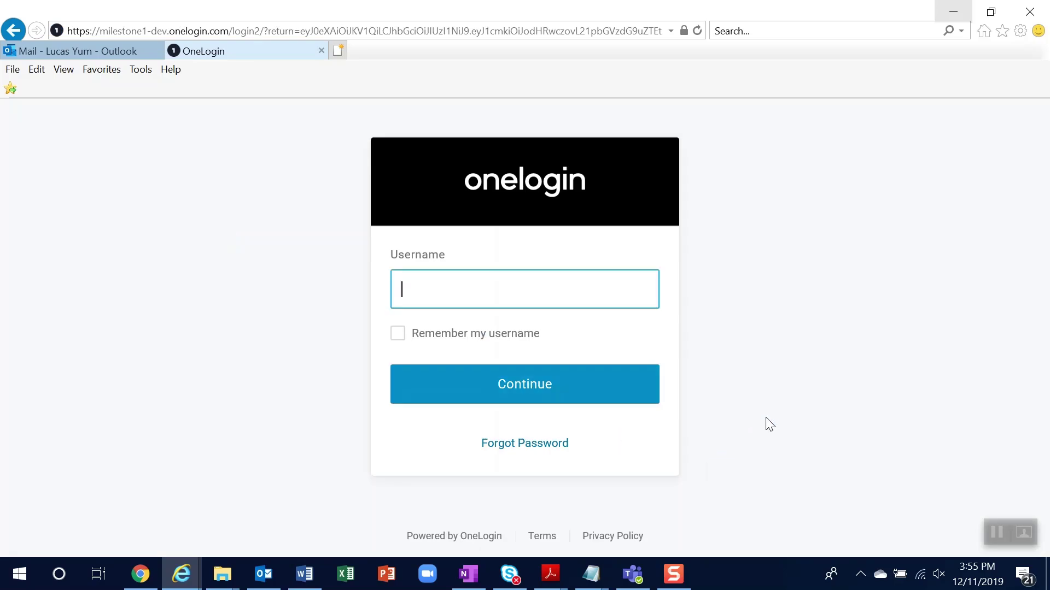
key("Return")
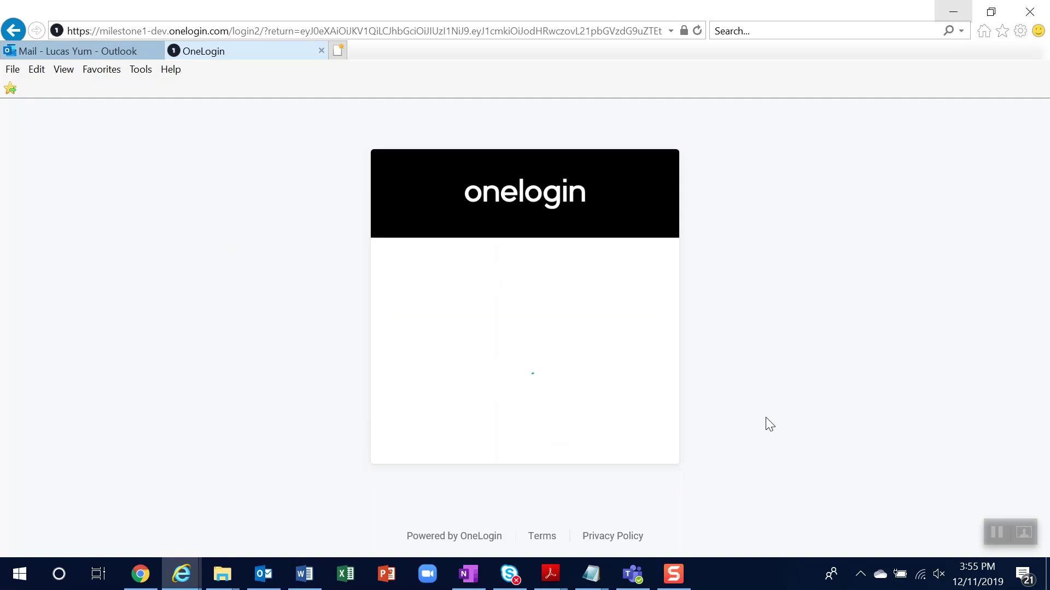
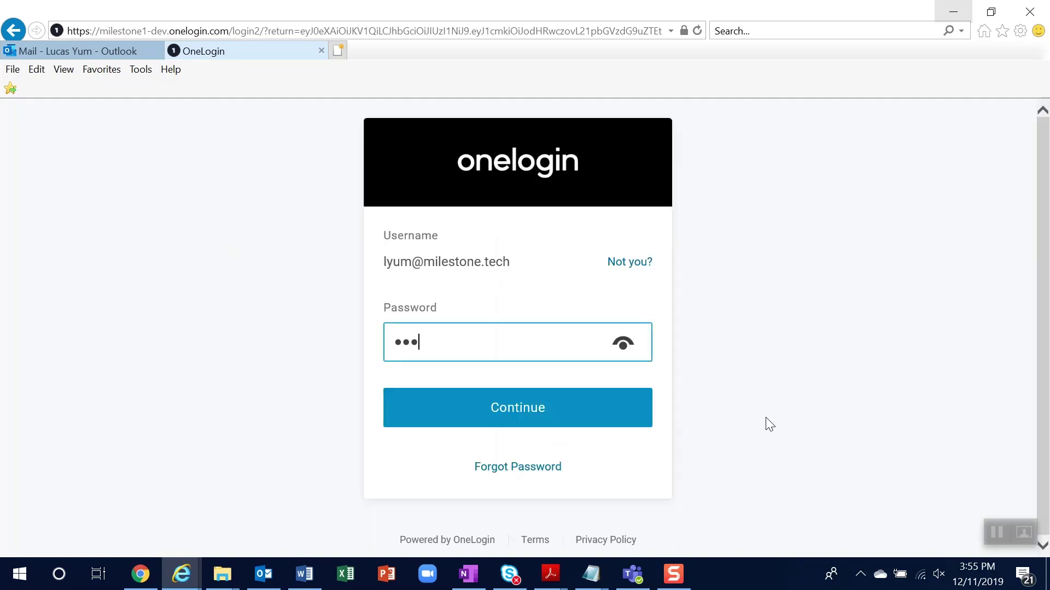
mouse_move(623, 344)
left_mouse_down()
mouse_move(589, 345)
mouse_move(627, 345)
left_mouse_up()
left_click(547, 416)
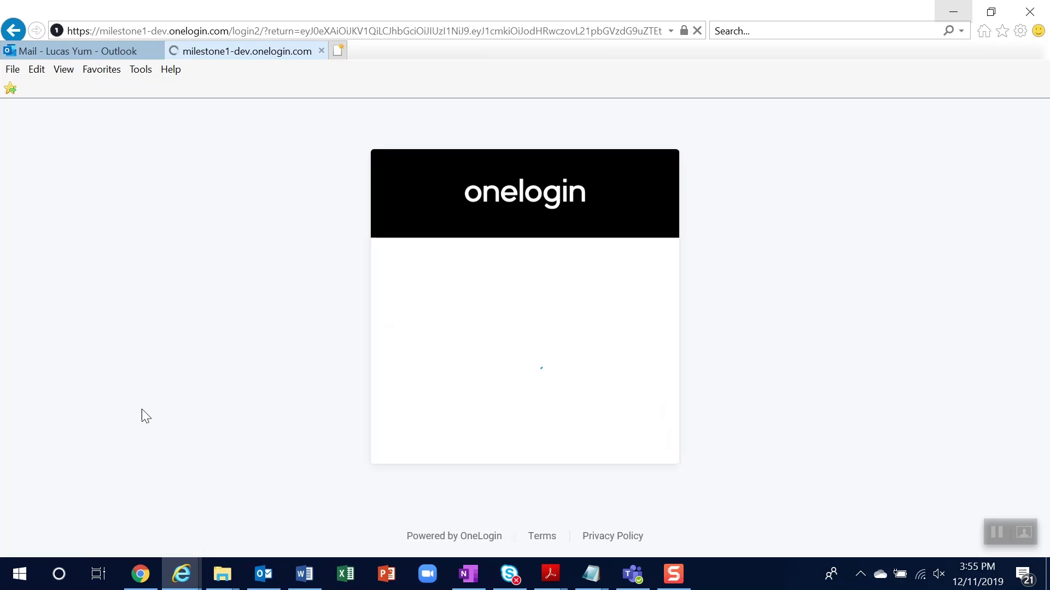